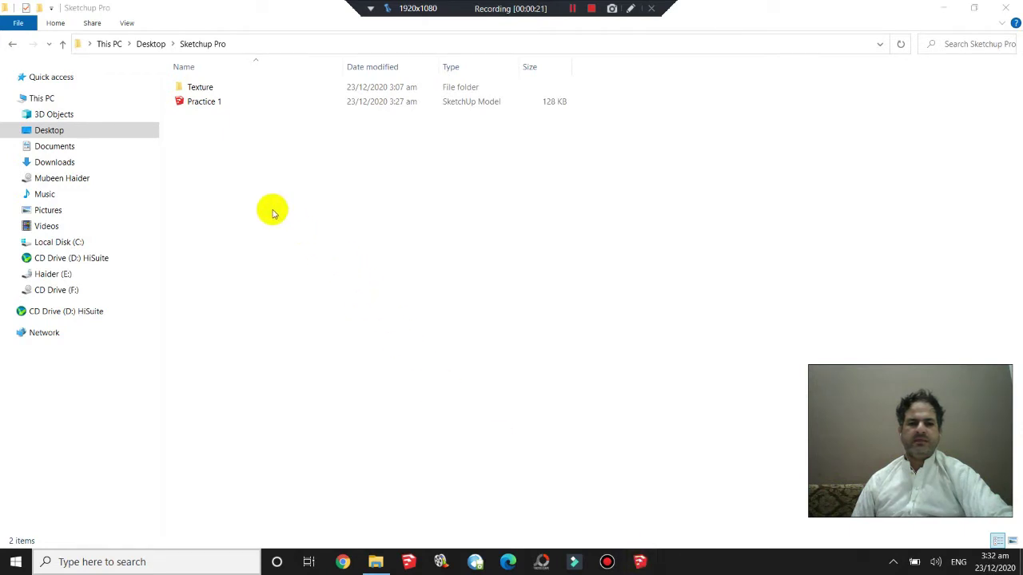
Open the Practice 1 model from the Sketchup Pro folder in SketchUp.
click(203, 106)
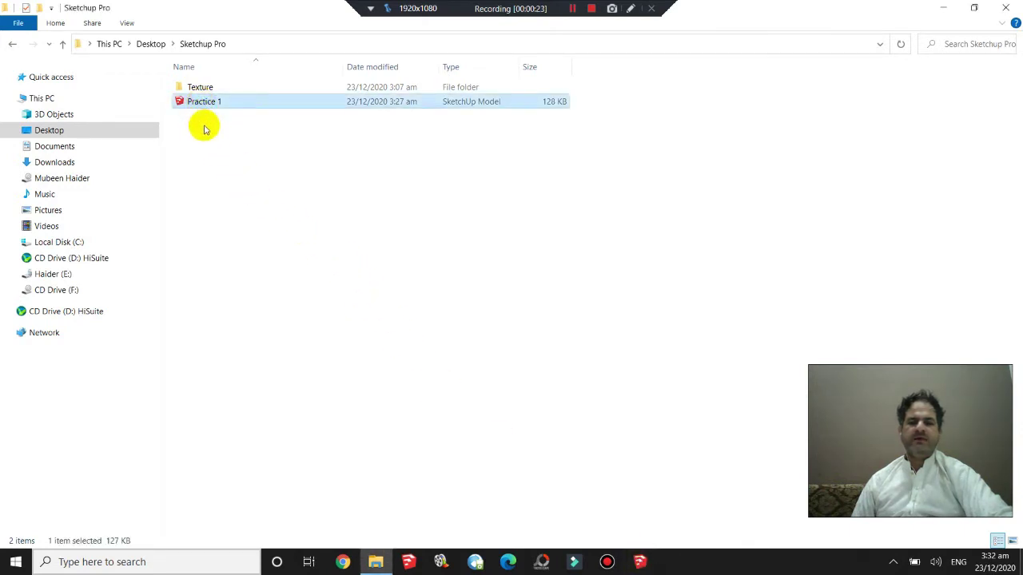
double_click(198, 103)
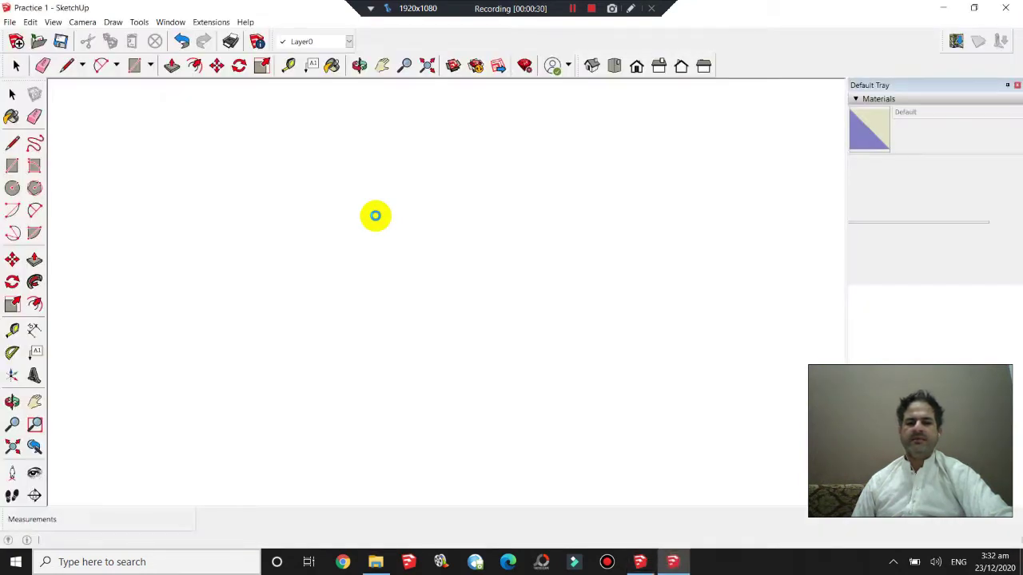
Orbit the cube so its front faces the camera and collapse the Materials panel.
scroll(464, 248, down, 3)
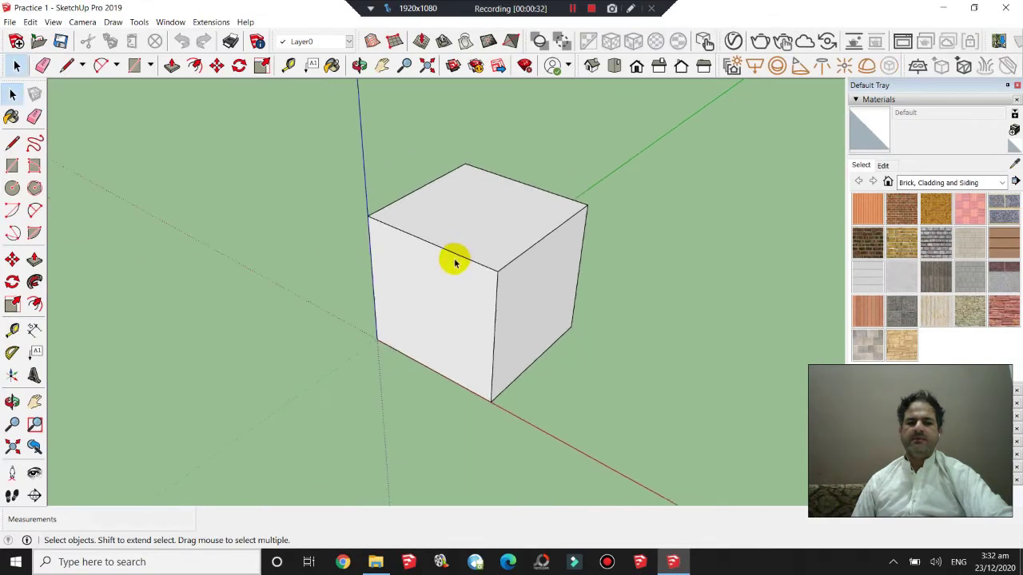
scroll(453, 260, up, 2)
click(359, 64)
mouse_move(490, 296)
mouse_down()
mouse_move(323, 219)
mouse_move(267, 133)
mouse_move(605, 148)
mouse_move(779, 243)
mouse_move(641, 285)
mouse_move(372, 279)
mouse_move(474, 256)
mouse_move(311, 220)
mouse_up()
click(16, 65)
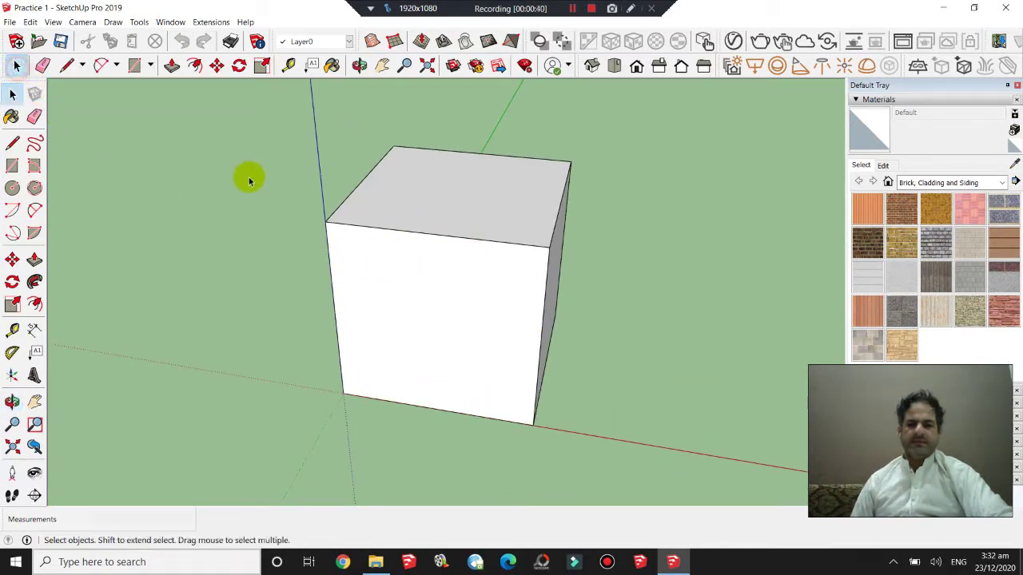
click(857, 100)
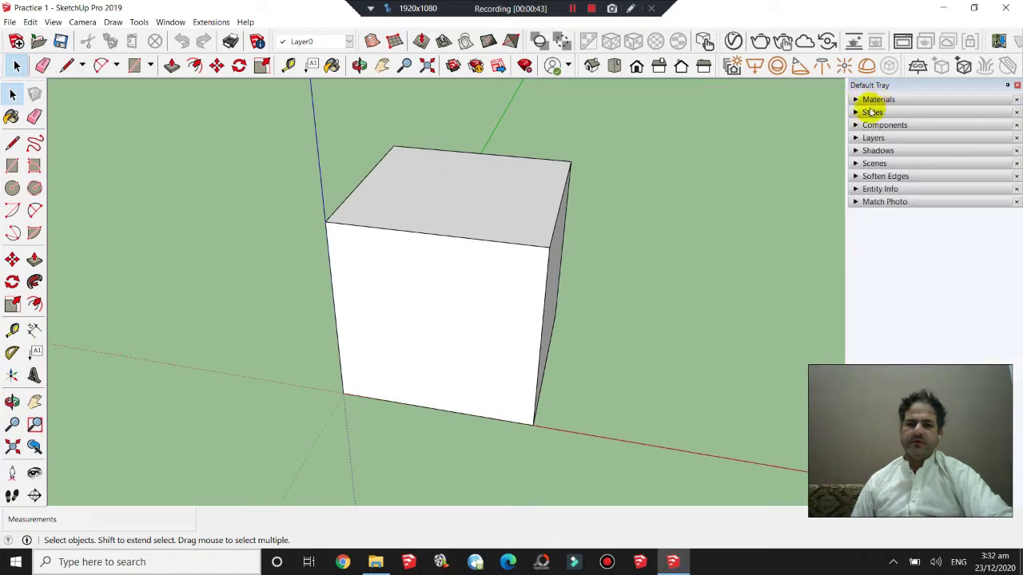
Activate the Paint Bucket and choose the Brick, Cladding and Siding material category.
click(14, 69)
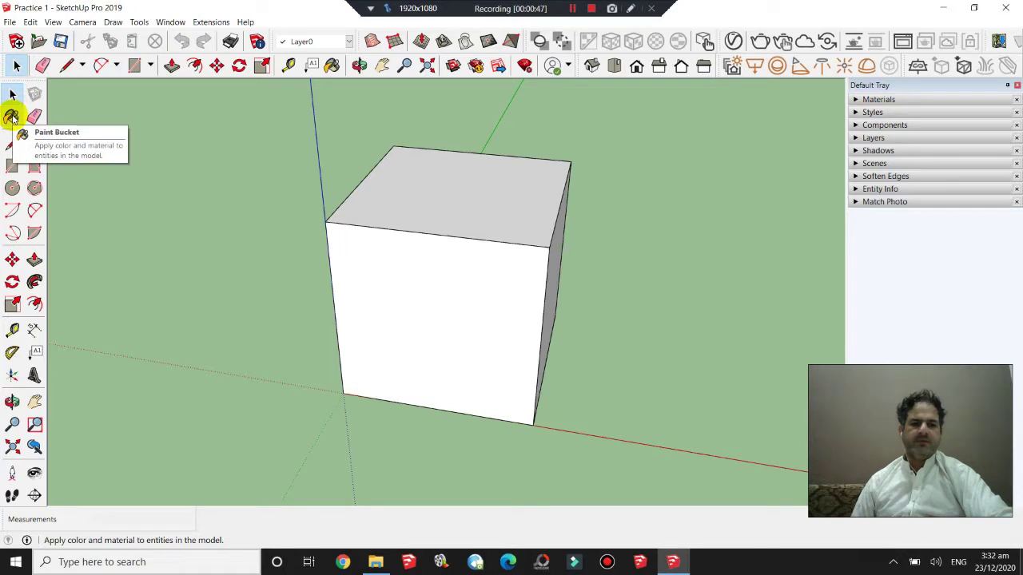
click(12, 119)
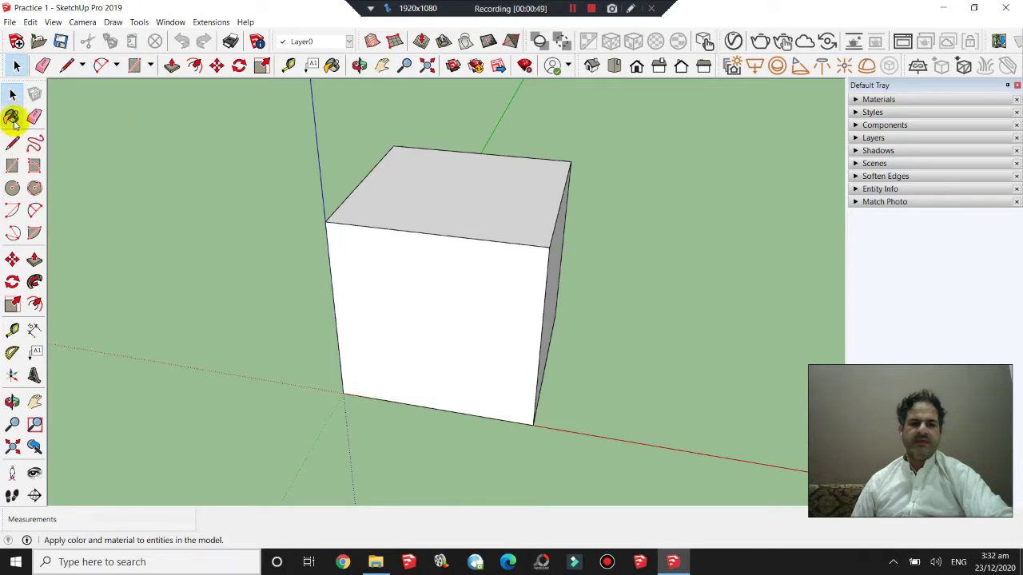
click(12, 118)
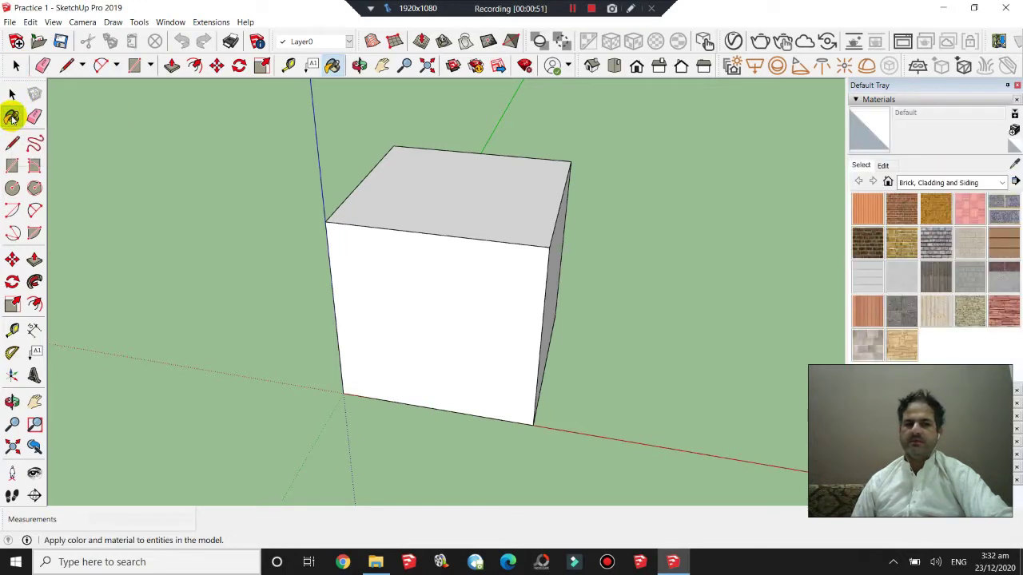
click(979, 183)
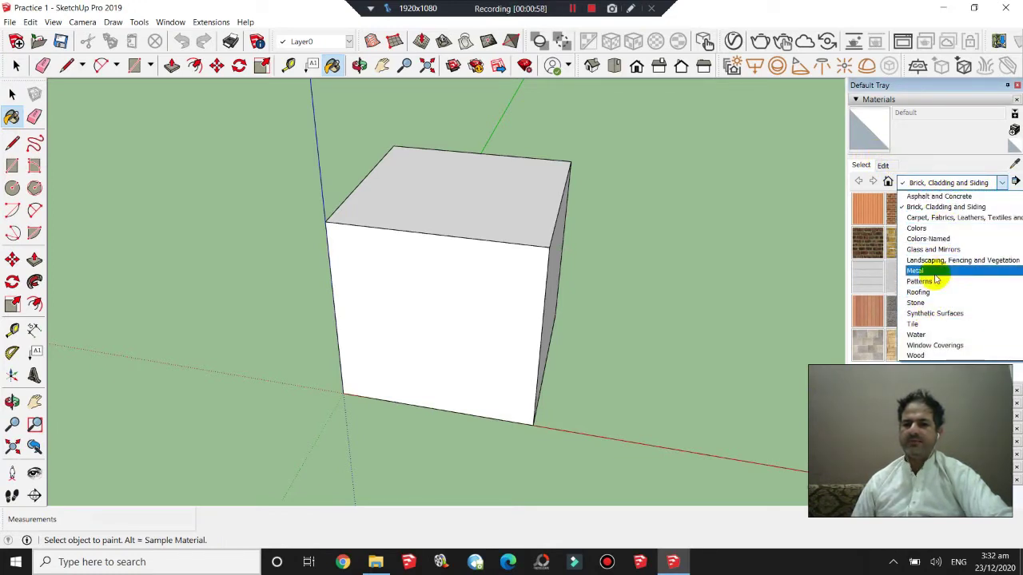
click(944, 163)
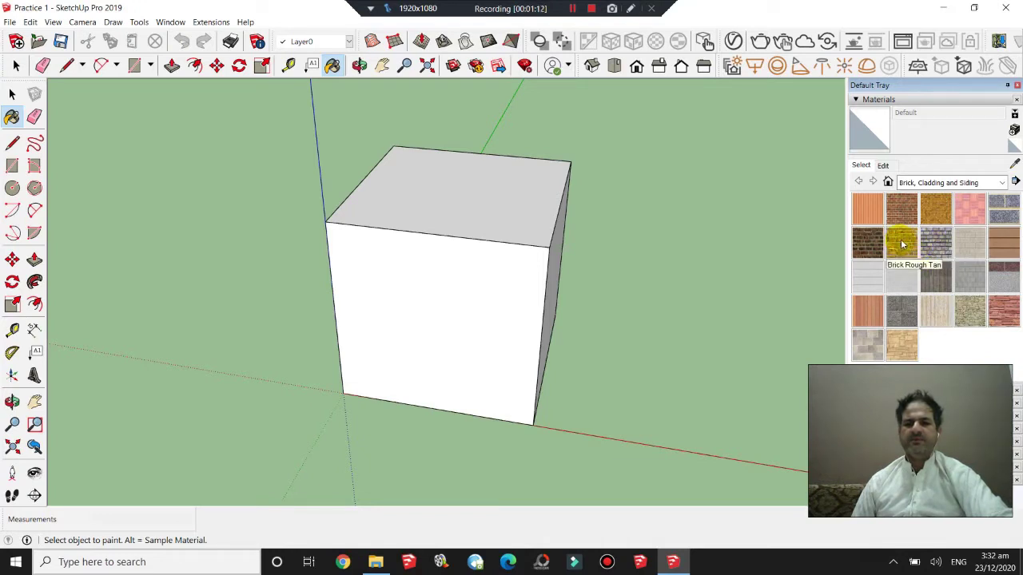
Paint the cube's front, top and right faces with Brick Rough Tan.
click(901, 244)
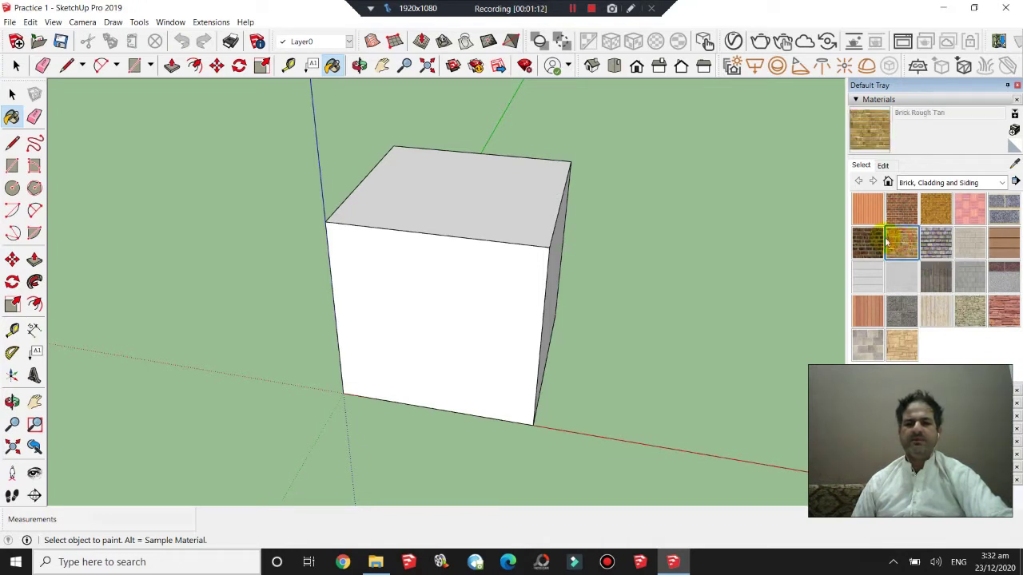
click(439, 250)
click(425, 212)
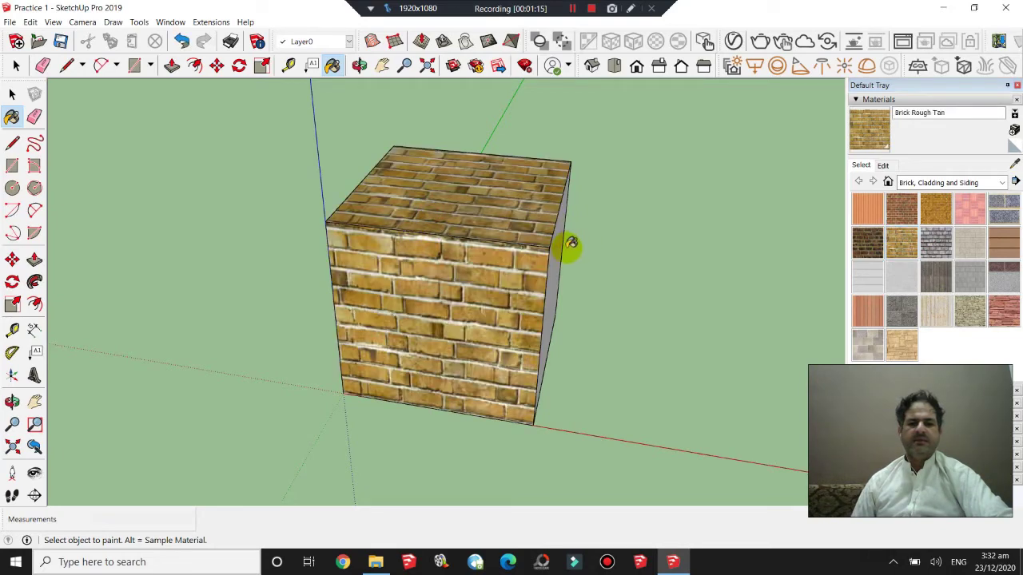
click(553, 255)
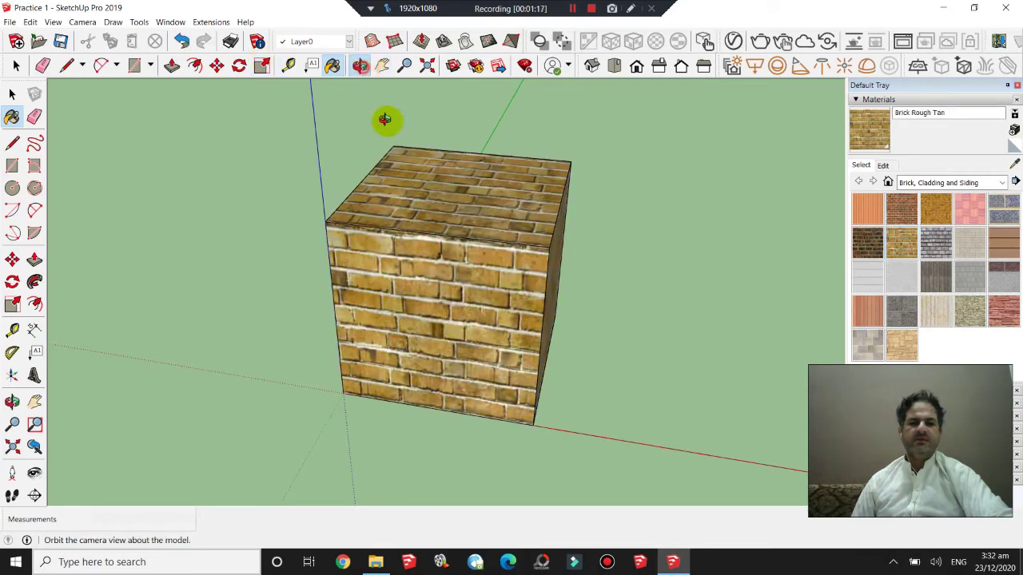
click(360, 70)
mouse_move(201, 199)
mouse_down()
mouse_move(133, 178)
mouse_move(623, 208)
mouse_move(408, 206)
mouse_move(589, 222)
mouse_move(728, 217)
mouse_move(345, 237)
mouse_move(100, 224)
mouse_move(514, 247)
mouse_move(137, 228)
mouse_move(498, 256)
mouse_move(105, 256)
mouse_move(502, 286)
mouse_move(495, 153)
mouse_move(489, 261)
mouse_move(260, 204)
mouse_up()
Box-select the whole cube, paint all its faces with Brick Rough Tan, and deselect.
click(16, 67)
click(18, 68)
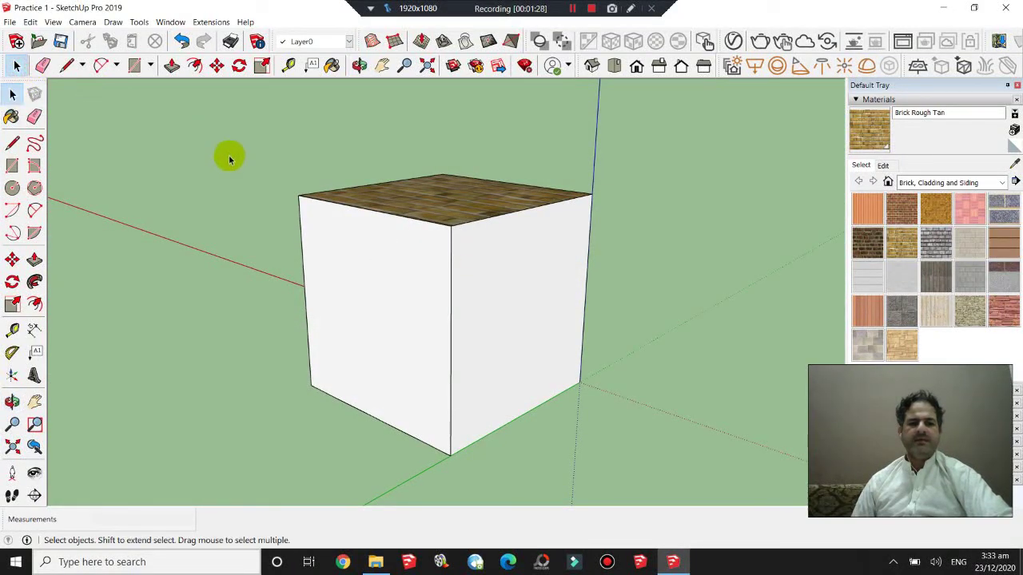
key(ctrl+a)
click(229, 156)
drag(204, 121, 717, 485)
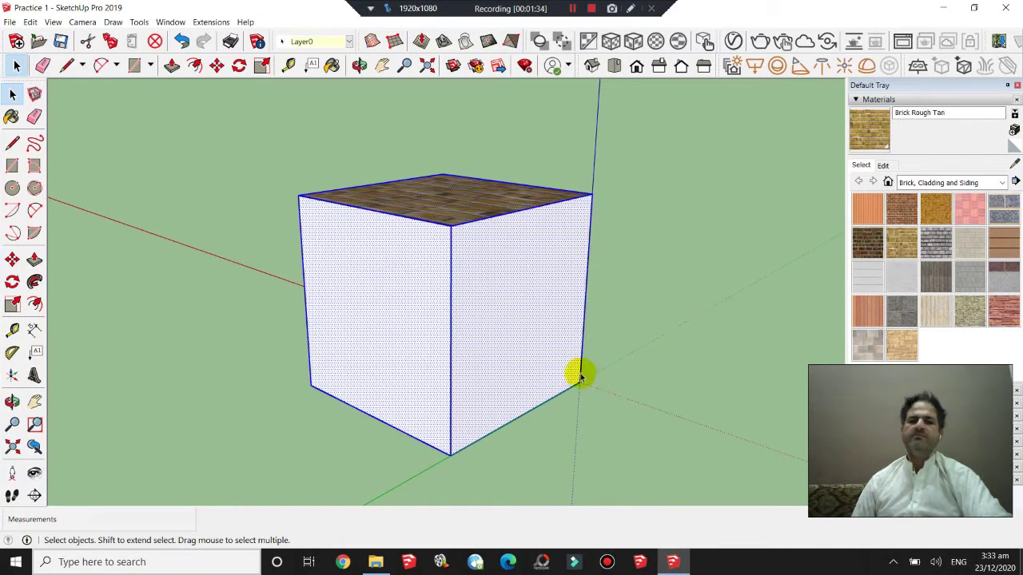
click(332, 64)
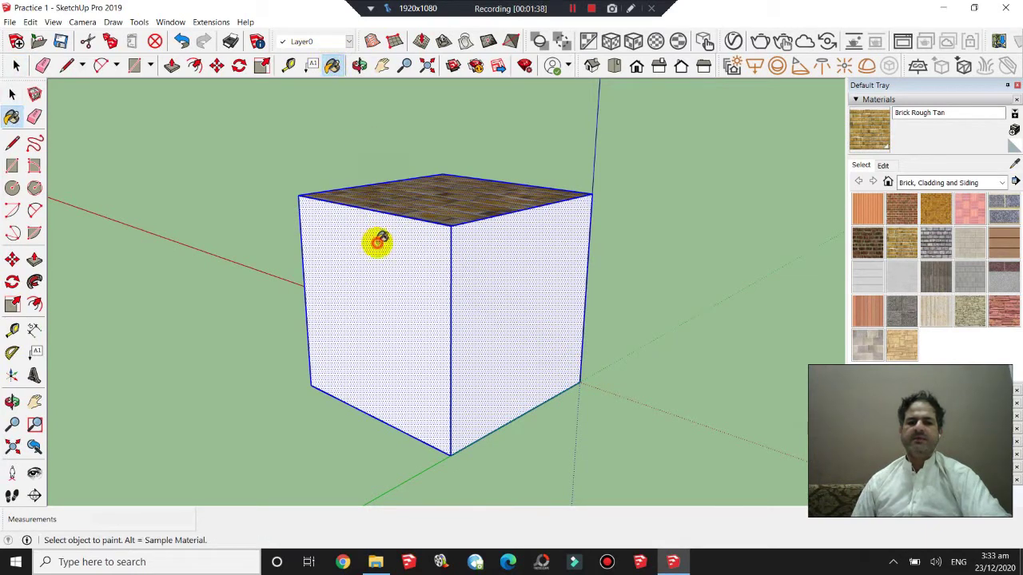
click(378, 241)
click(360, 64)
mouse_move(506, 321)
mouse_down()
mouse_move(306, 274)
mouse_move(411, 365)
mouse_move(587, 200)
mouse_move(392, 361)
mouse_move(501, 295)
mouse_move(459, 350)
mouse_move(655, 117)
mouse_move(527, 269)
mouse_up()
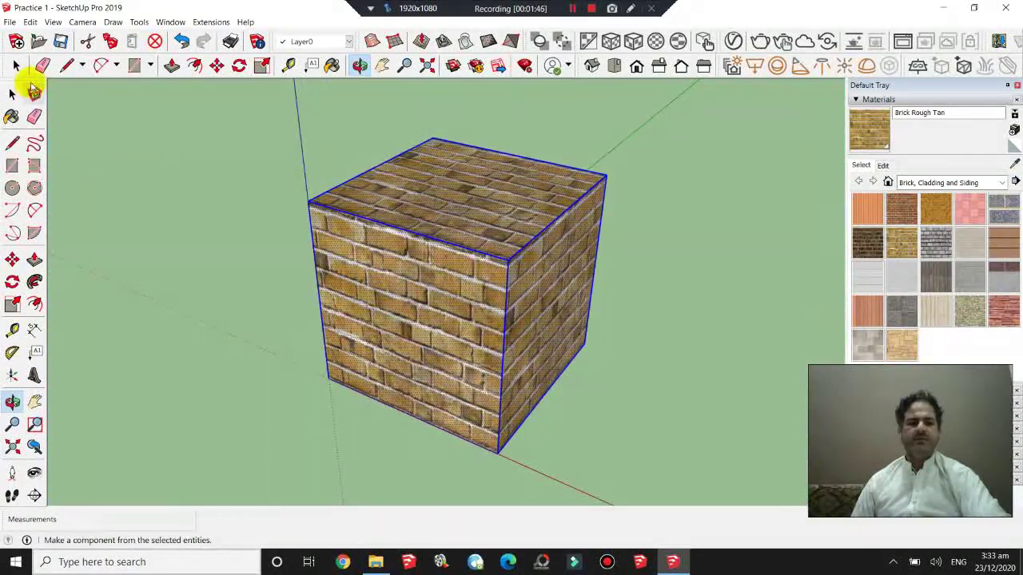
click(16, 66)
click(204, 141)
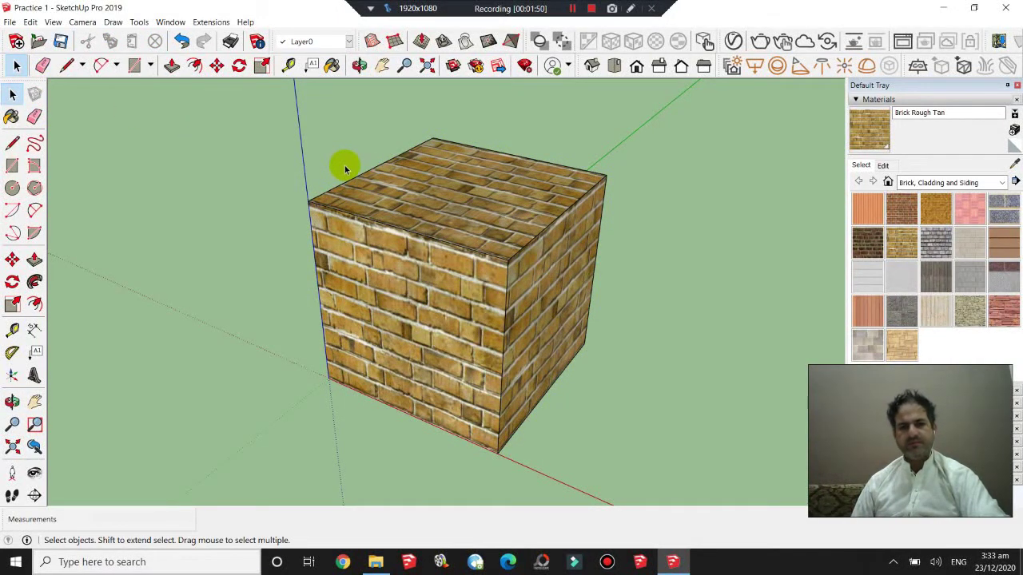
Open Brick Rough Tan's edit settings and set the texture width to 24.
click(884, 167)
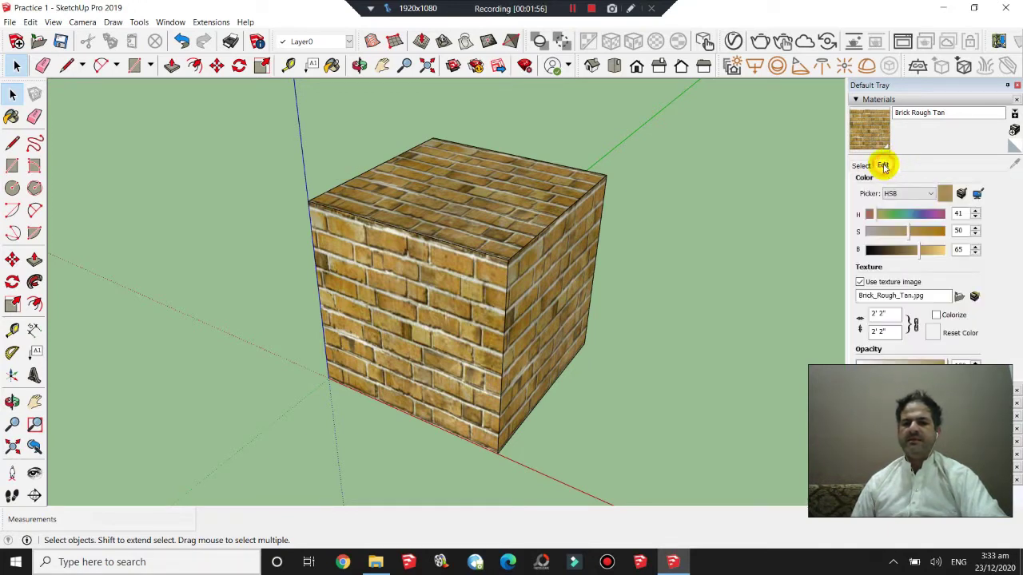
drag(892, 314, 862, 318)
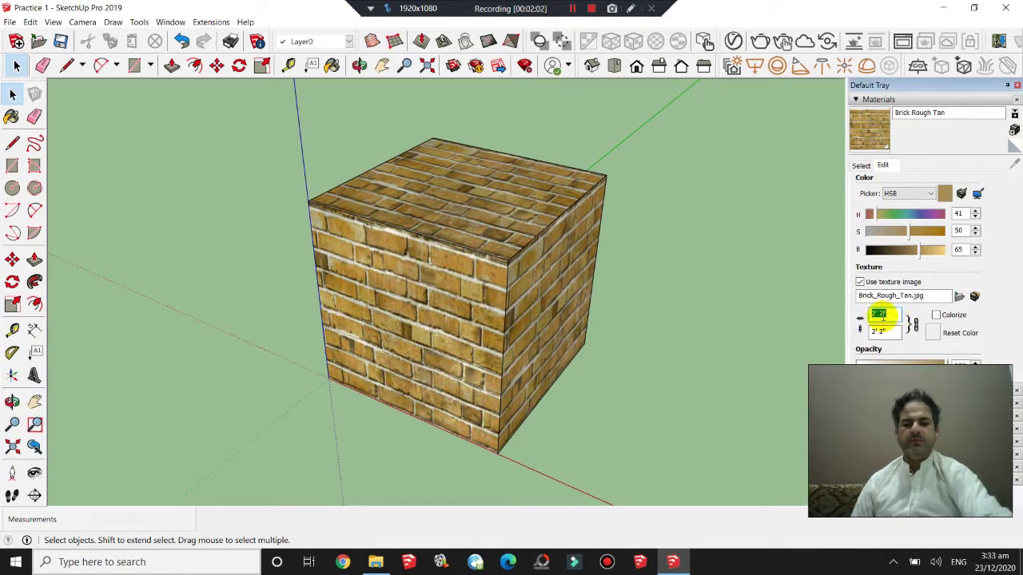
text(24)
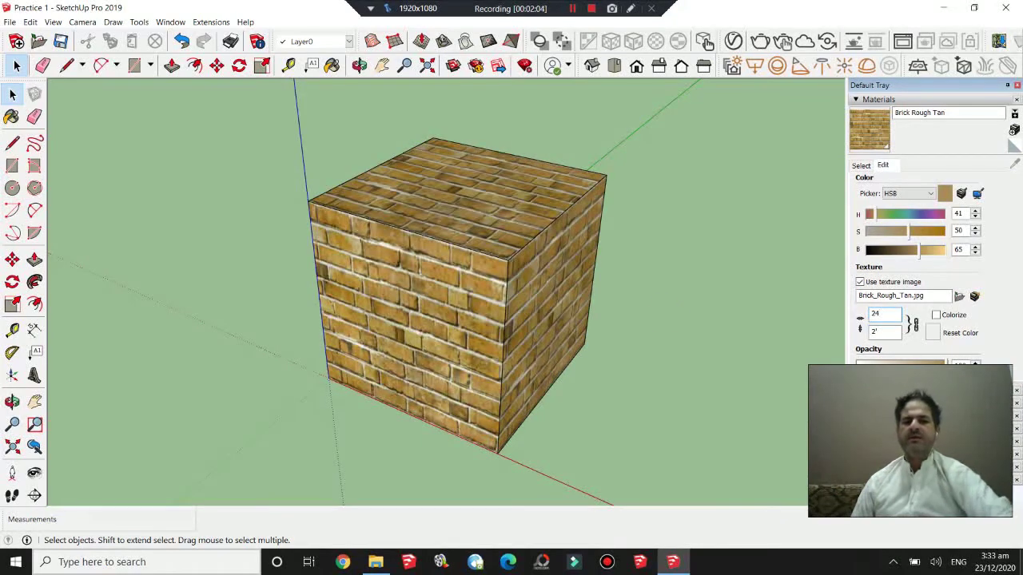
click(359, 64)
mouse_move(441, 201)
mouse_down()
mouse_move(674, 165)
mouse_move(537, 228)
mouse_move(278, 278)
mouse_move(472, 267)
mouse_move(280, 304)
mouse_move(400, 309)
mouse_up()
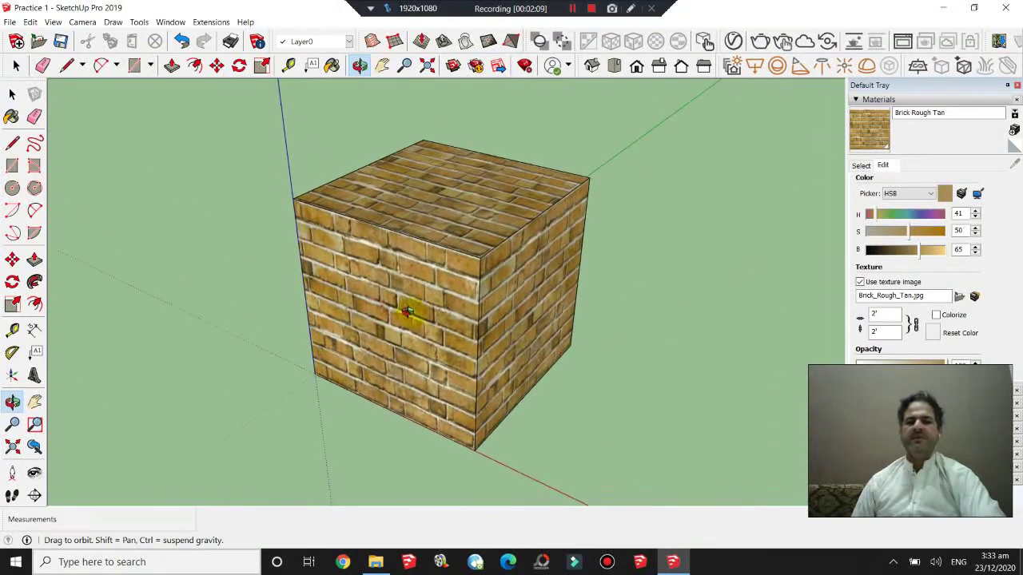
Try texture widths of 60 and 24, settling on 12, and check the result.
click(875, 314)
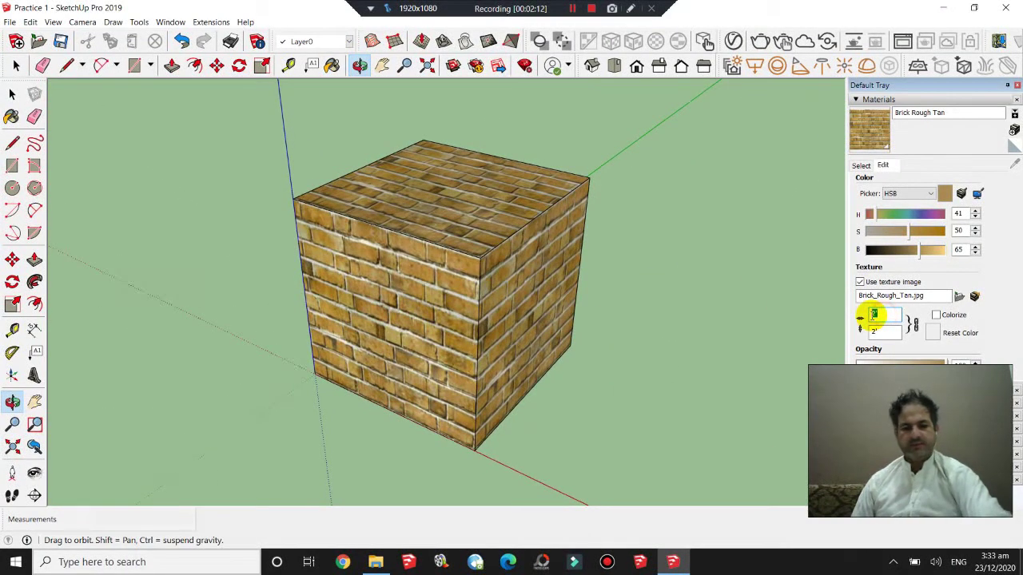
text(60)
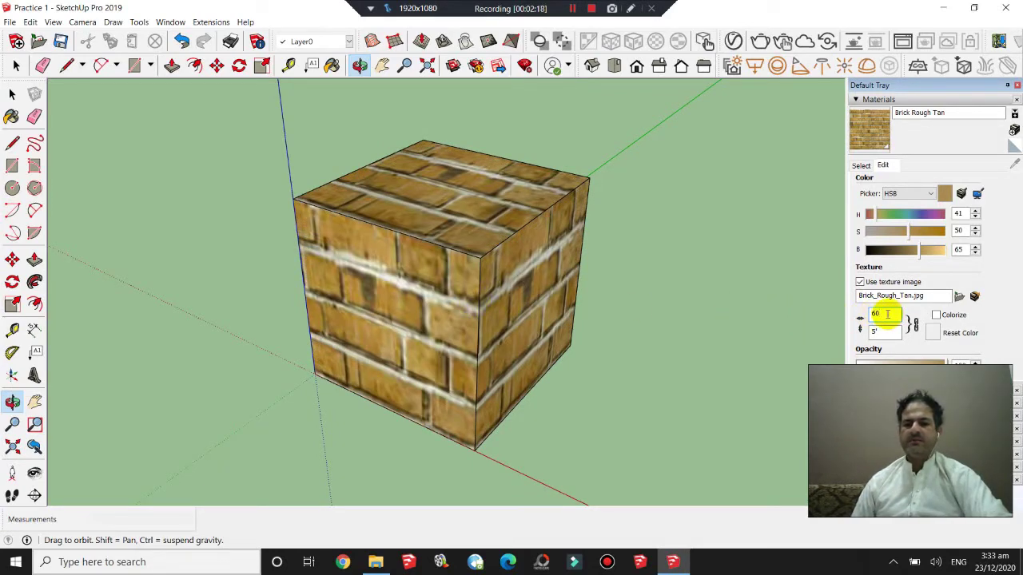
text(24)
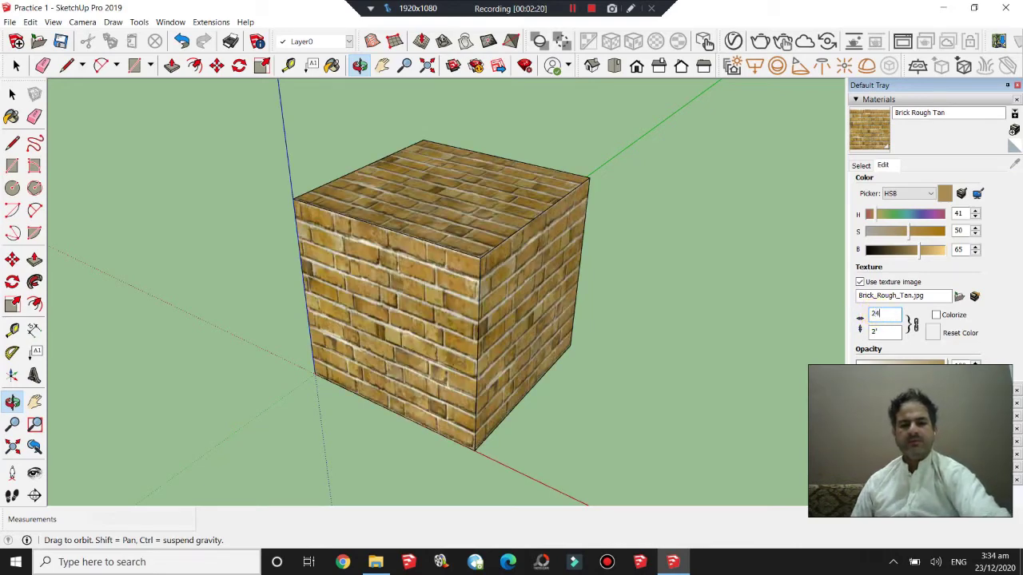
double_click(880, 314)
text(12)
mouse_move(495, 287)
mouse_down()
mouse_move(669, 219)
mouse_move(406, 317)
mouse_move(557, 295)
mouse_move(468, 247)
mouse_move(478, 291)
mouse_up()
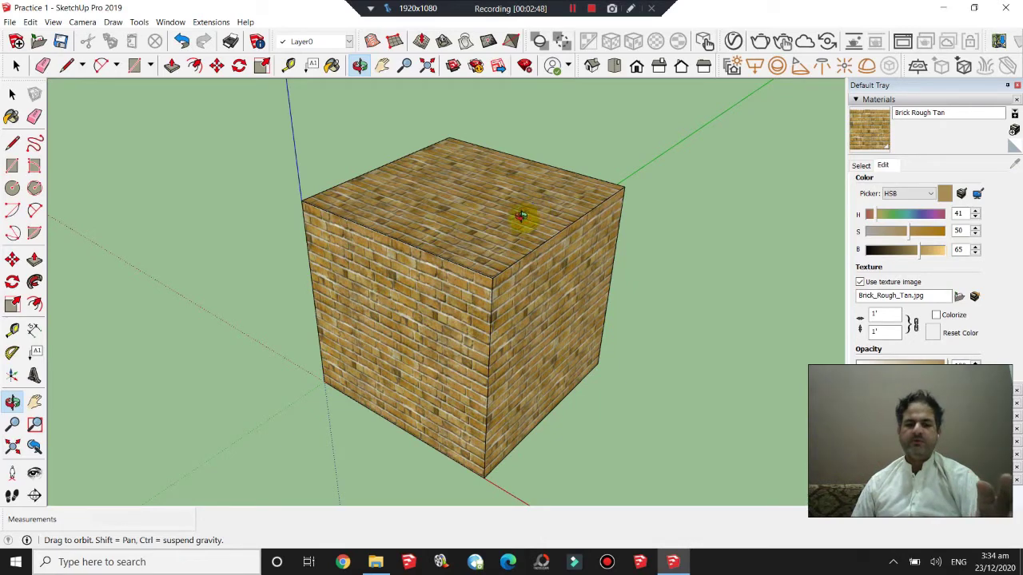
click(375, 561)
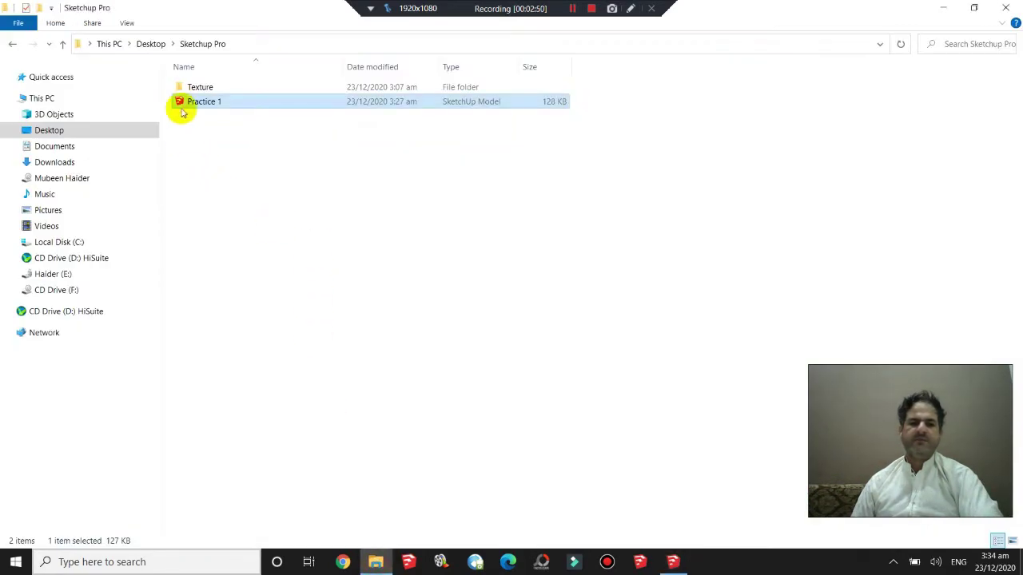
double_click(198, 87)
double_click(203, 96)
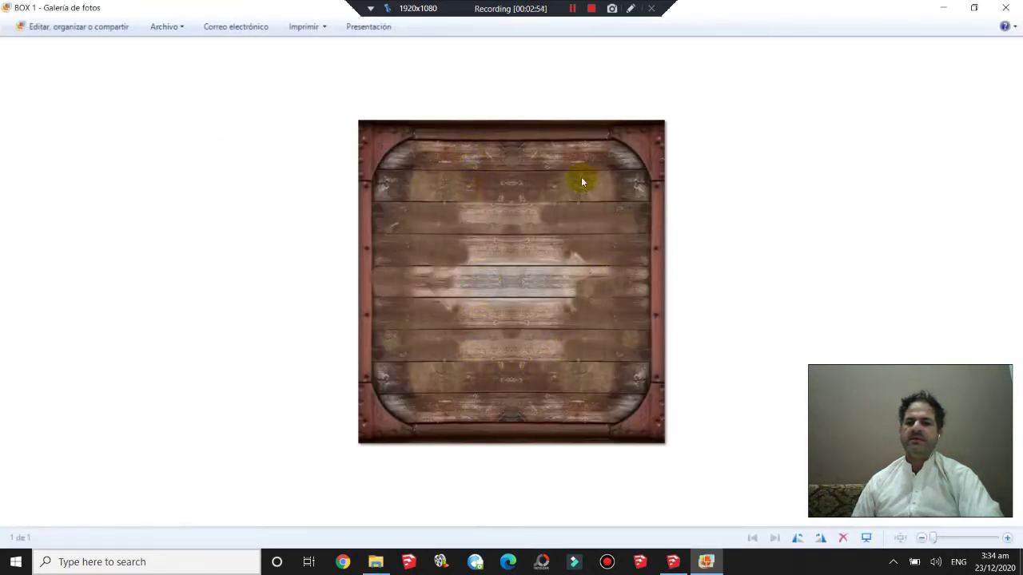
click(942, 8)
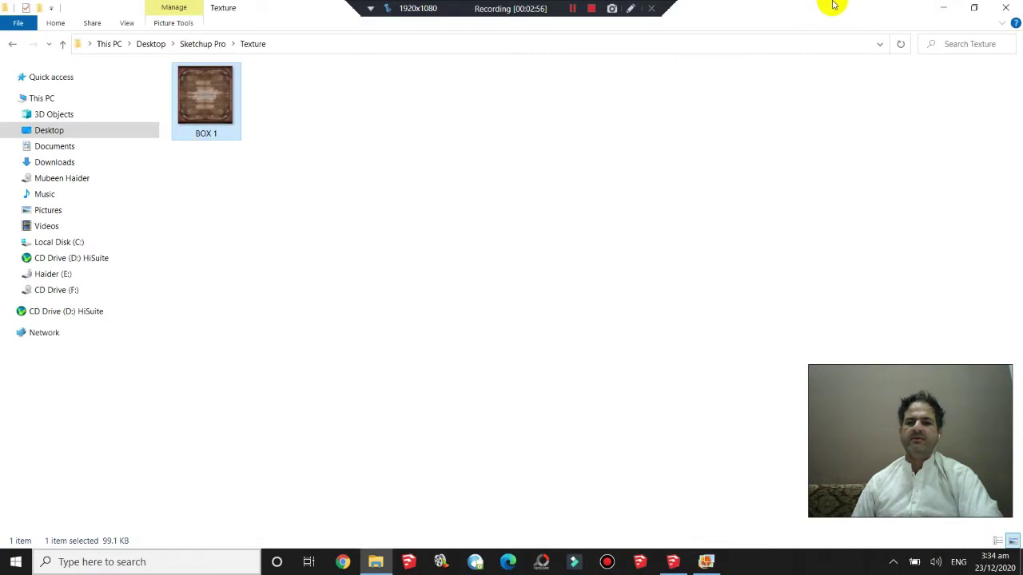
click(936, 8)
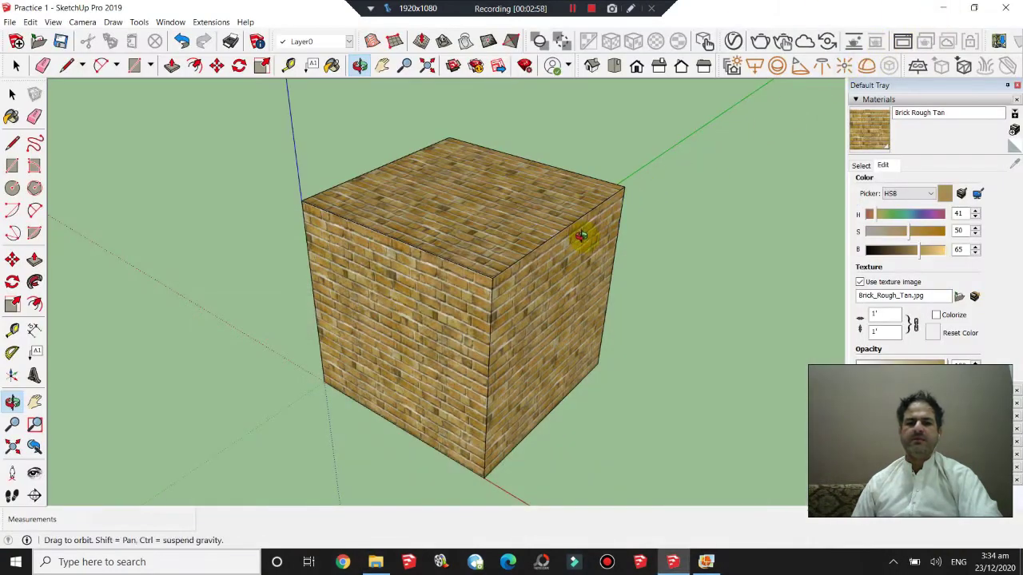
Sample Brick Rough Tan from the cube's top and open its edit settings.
drag(515, 281, 507, 292)
click(16, 66)
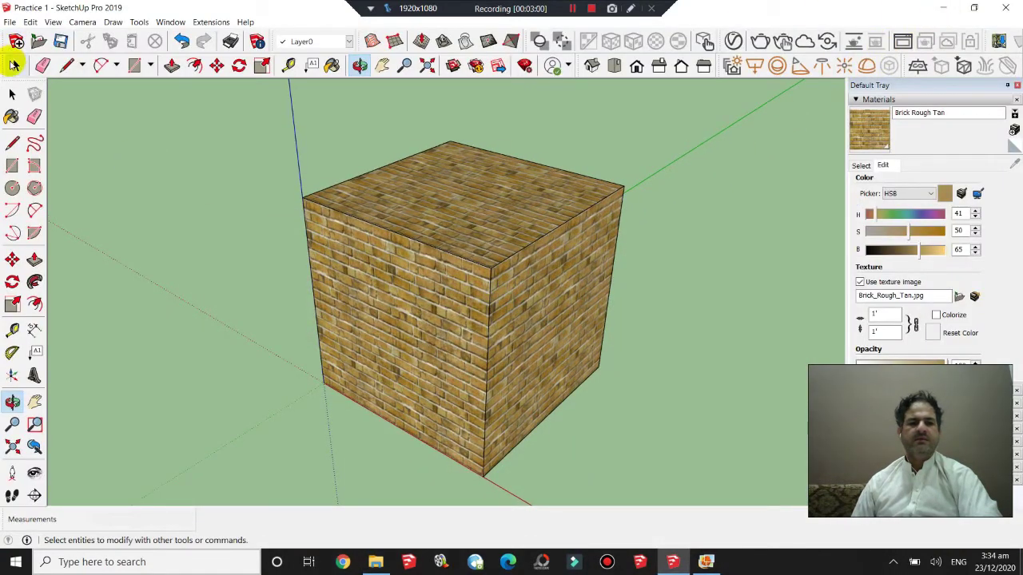
click(860, 165)
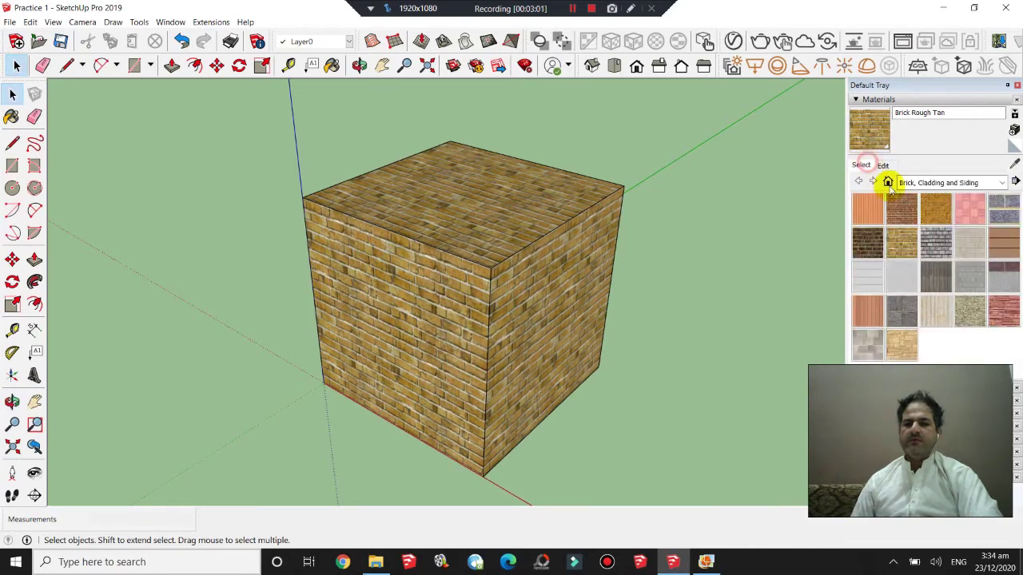
click(943, 248)
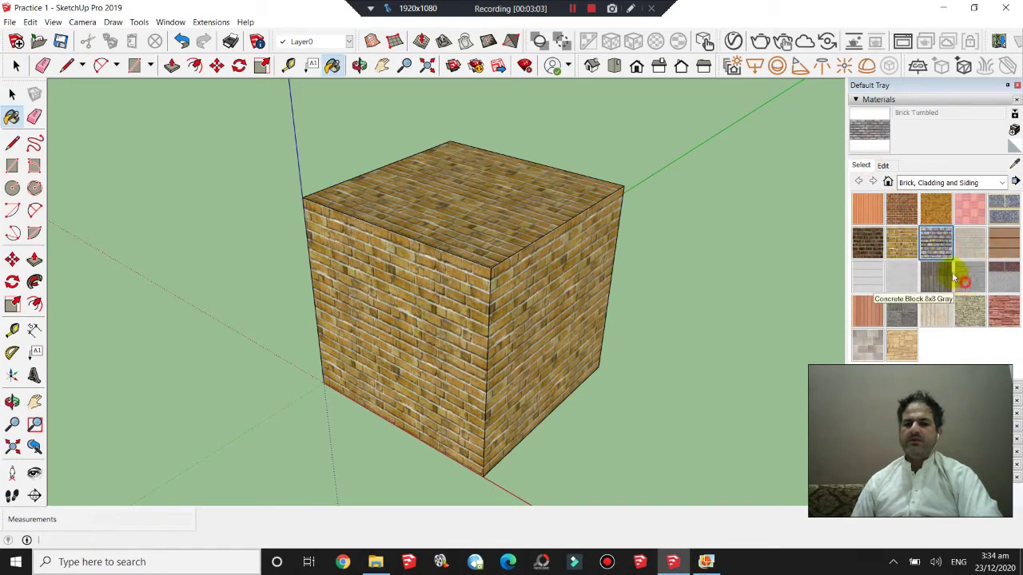
click(970, 275)
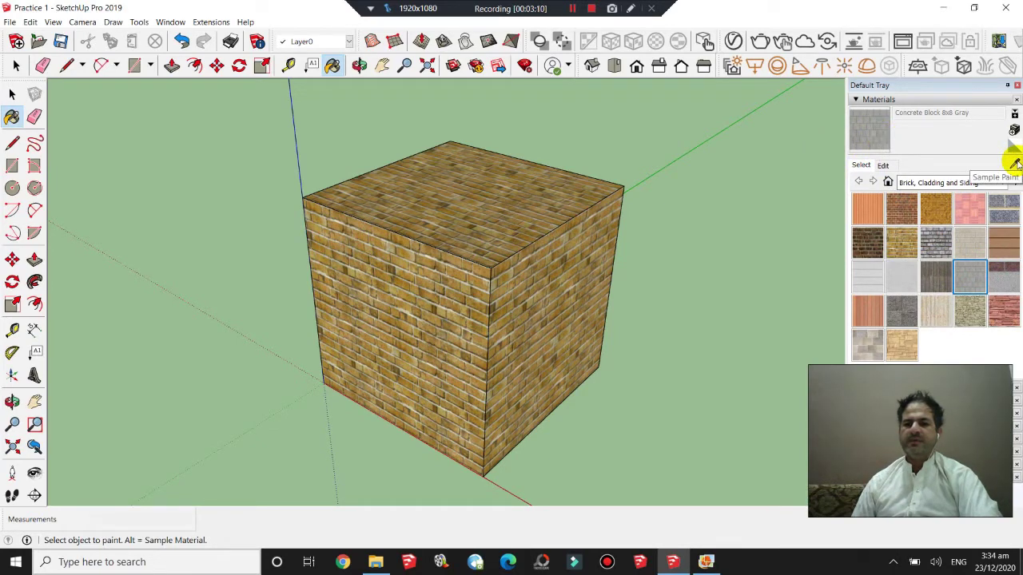
click(1015, 164)
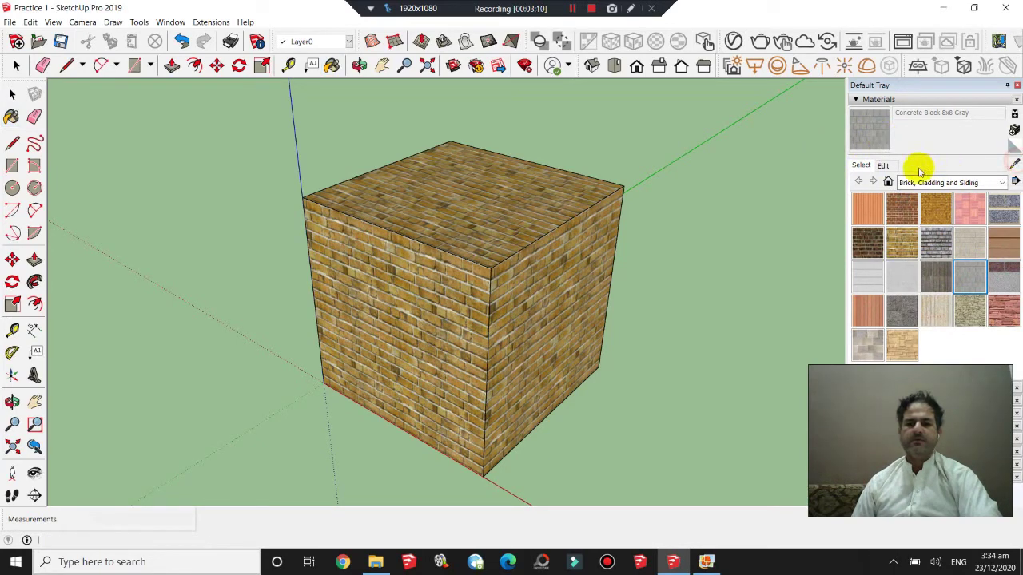
click(465, 204)
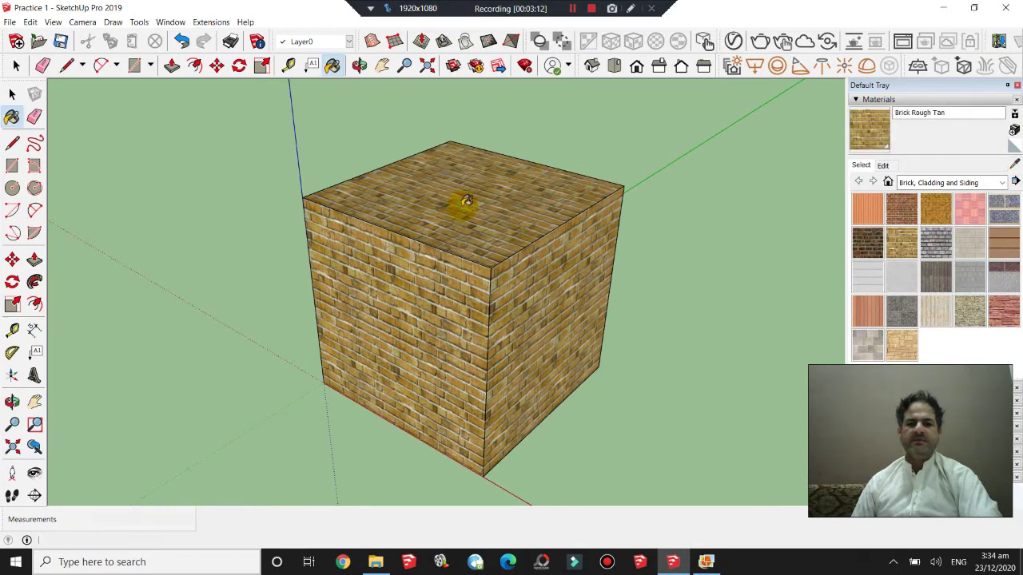
click(883, 166)
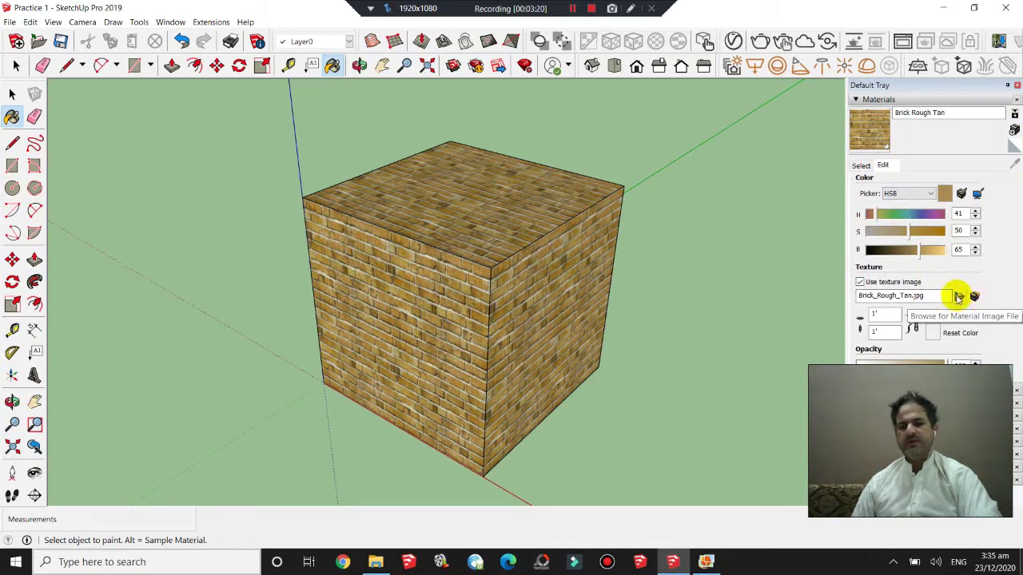
Load BOX 1 from Desktop > Sketchup Pro > Texture as the material's texture image.
click(959, 298)
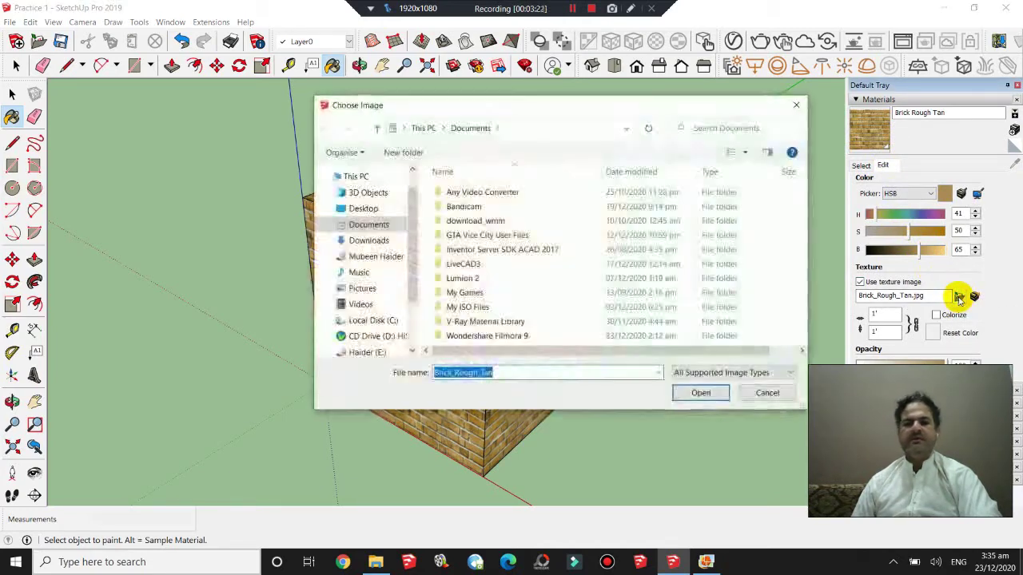
click(359, 208)
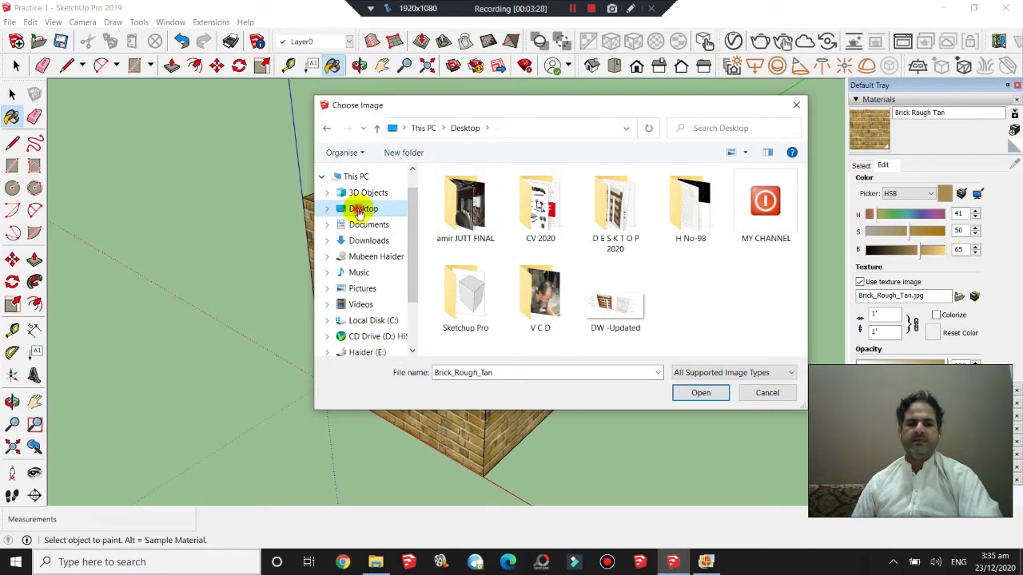
click(466, 296)
double_click(466, 296)
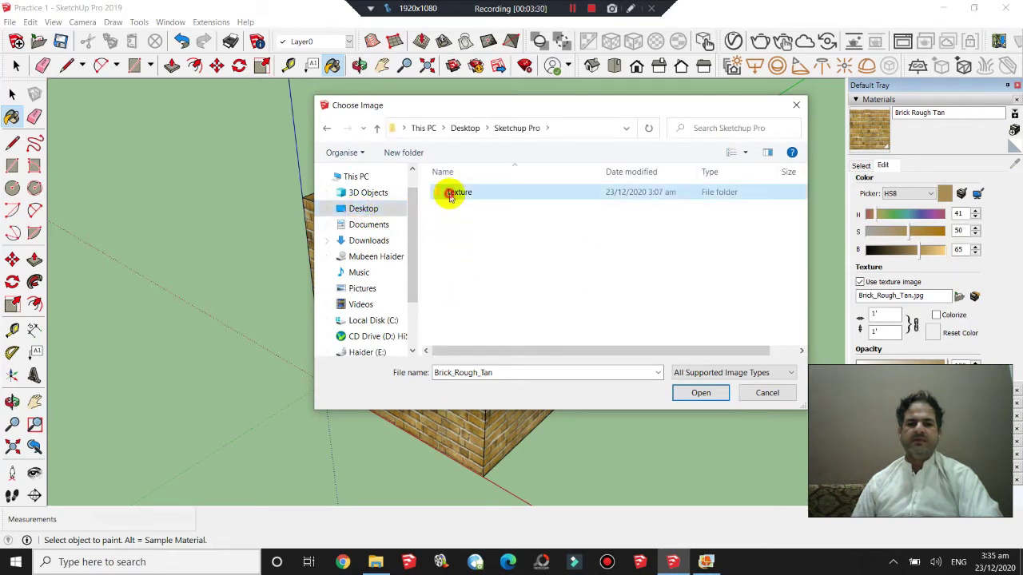
double_click(450, 192)
click(470, 214)
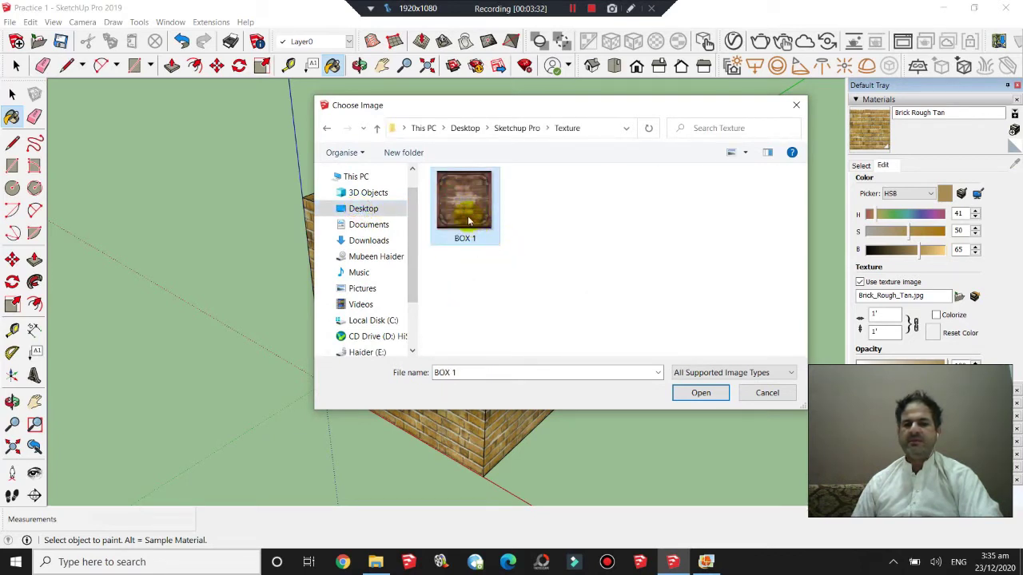
click(678, 393)
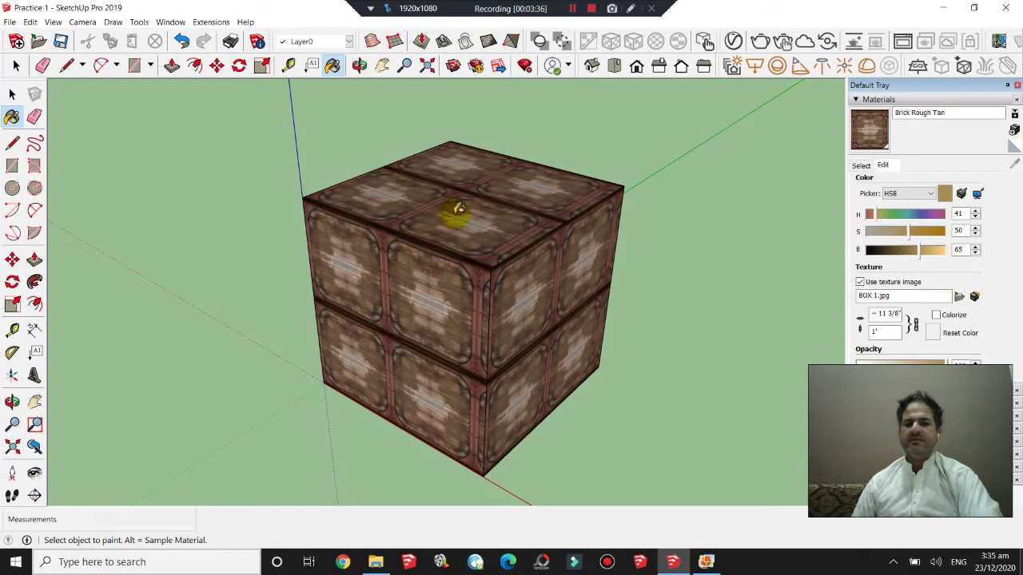
Set the crate texture to 24 by 24 with the aspect ratio unlocked.
click(358, 67)
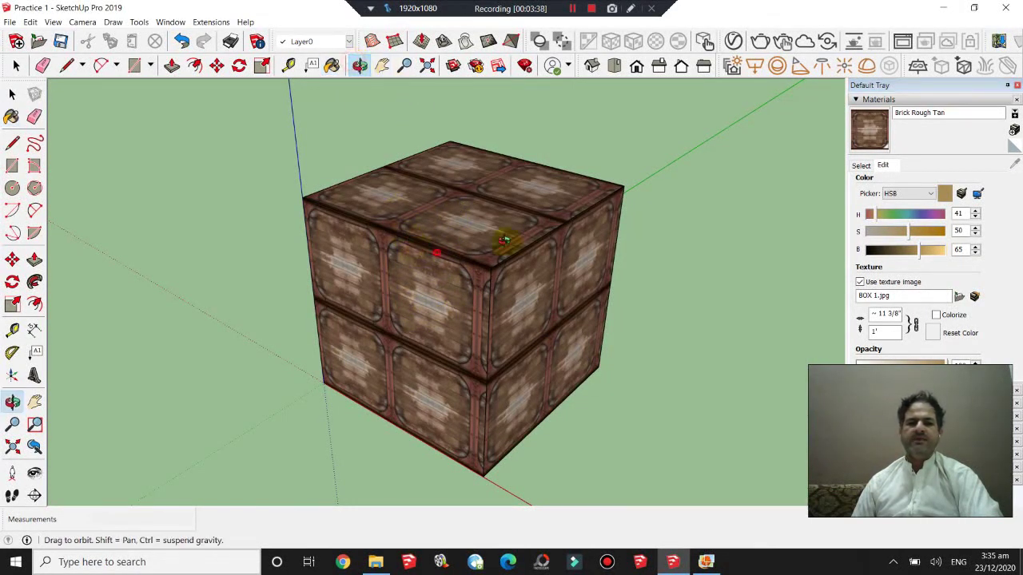
drag(507, 237, 528, 214)
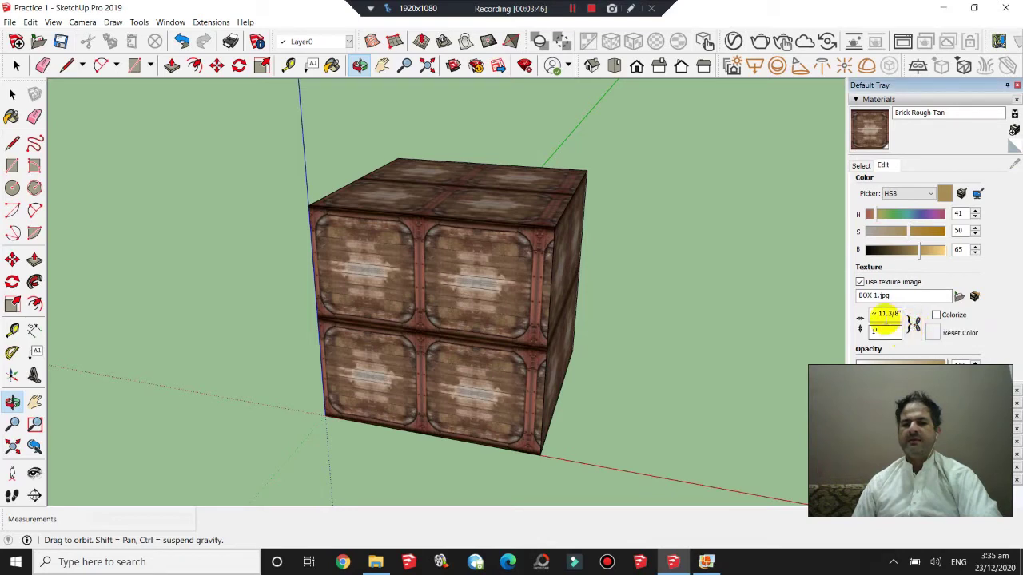
click(883, 314)
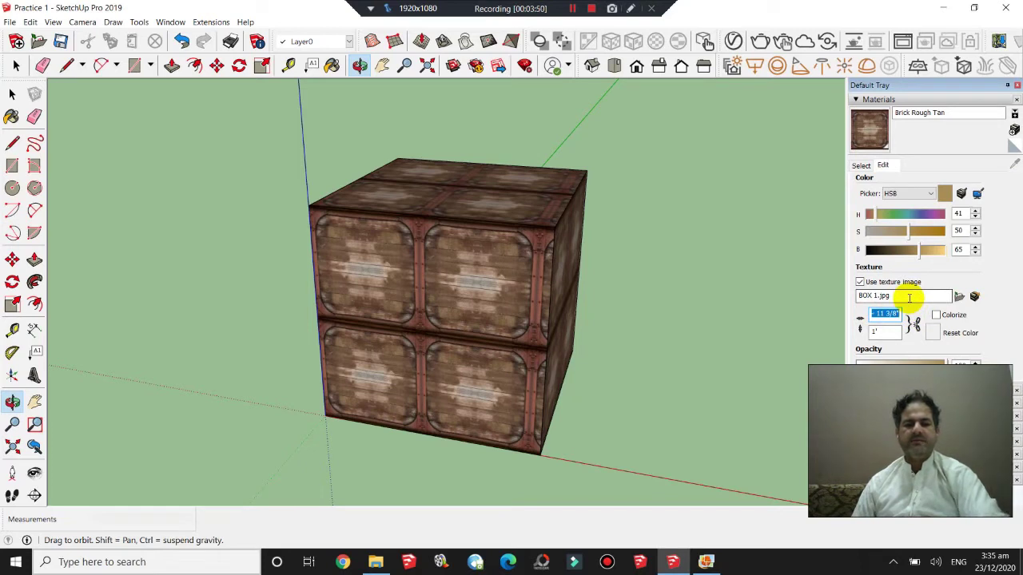
text(24)
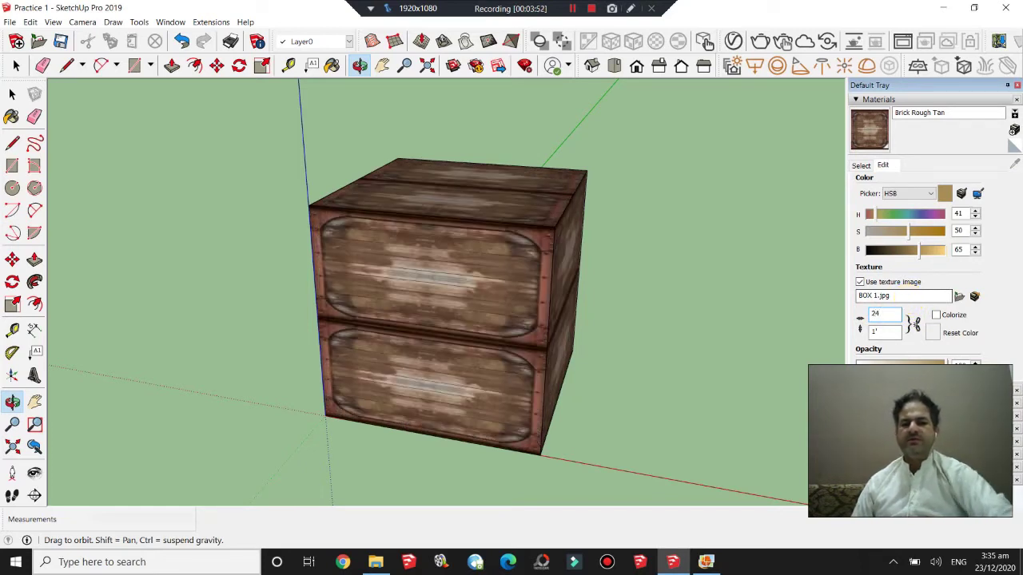
click(912, 326)
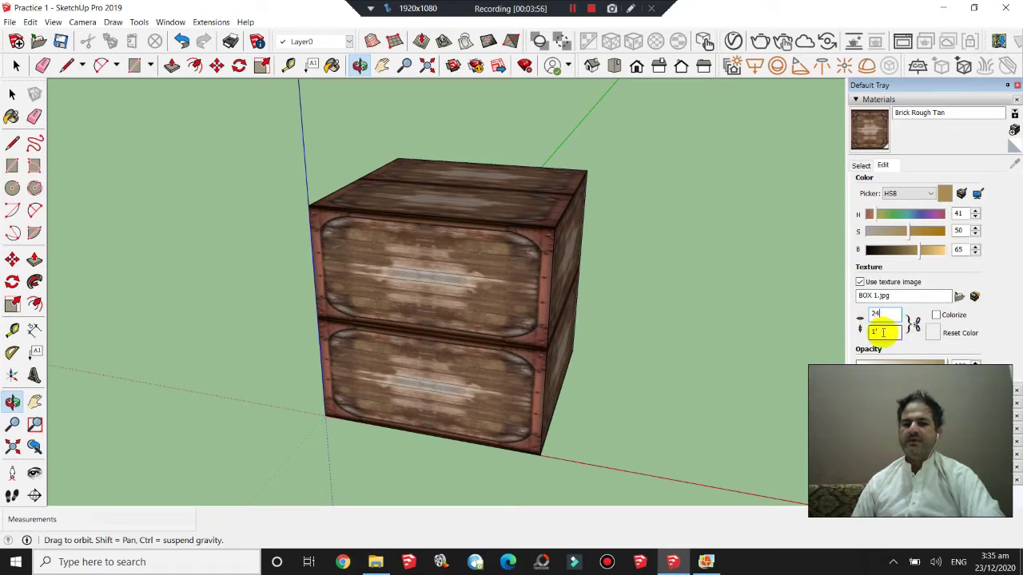
double_click(879, 331)
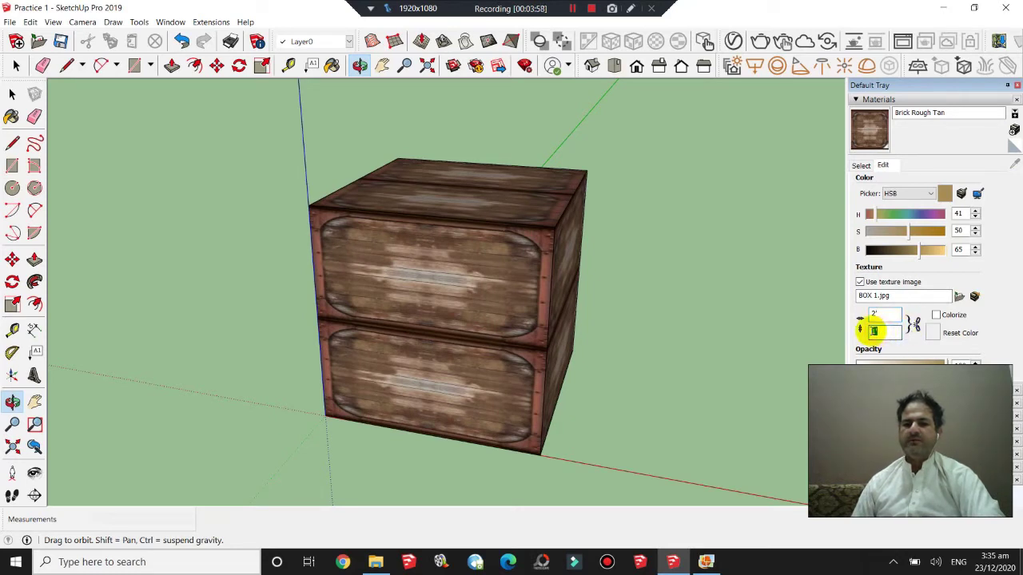
text(24)
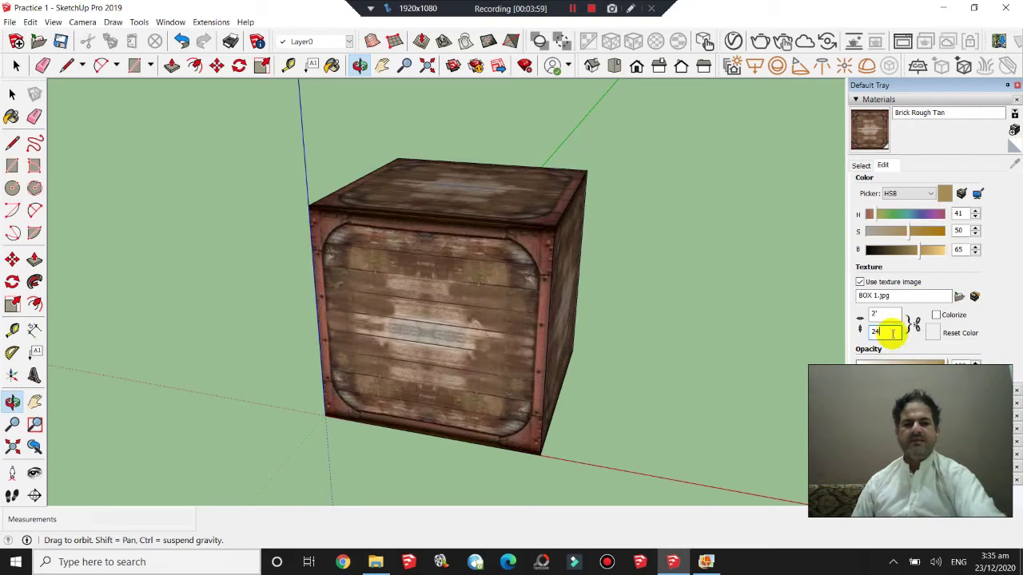
click(360, 66)
mouse_move(457, 274)
mouse_down()
mouse_move(621, 153)
mouse_move(327, 201)
mouse_move(311, 255)
mouse_move(183, 304)
mouse_move(474, 255)
mouse_move(516, 464)
mouse_move(725, 299)
mouse_move(407, 359)
mouse_move(472, 327)
mouse_move(498, 171)
mouse_move(454, 326)
mouse_move(475, 327)
mouse_move(472, 354)
mouse_move(555, 244)
mouse_move(516, 248)
mouse_move(520, 269)
mouse_move(510, 272)
mouse_move(479, 201)
mouse_move(431, 257)
mouse_up()
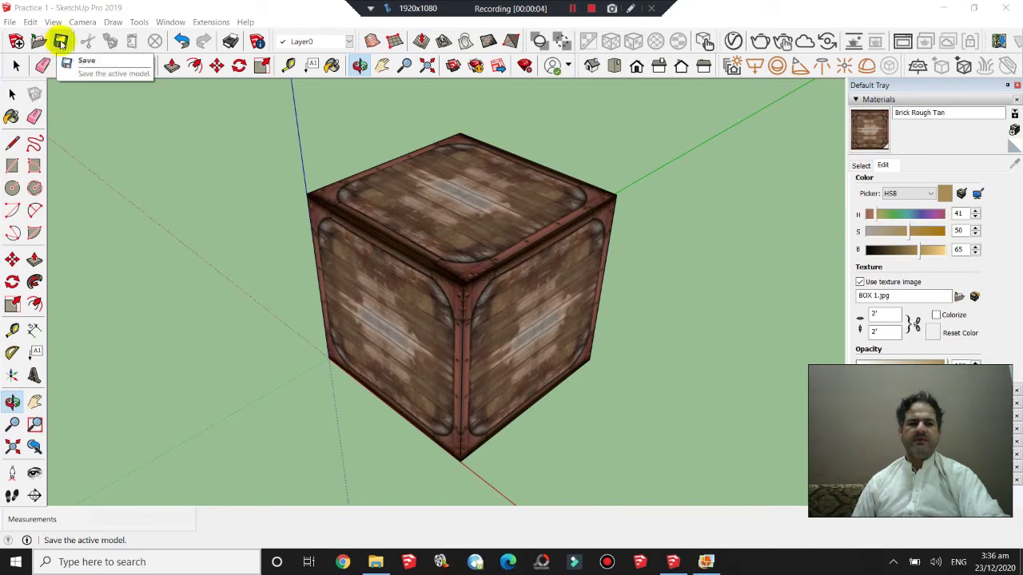
Save the Practice 1 model with the crate-textured cube.
click(61, 41)
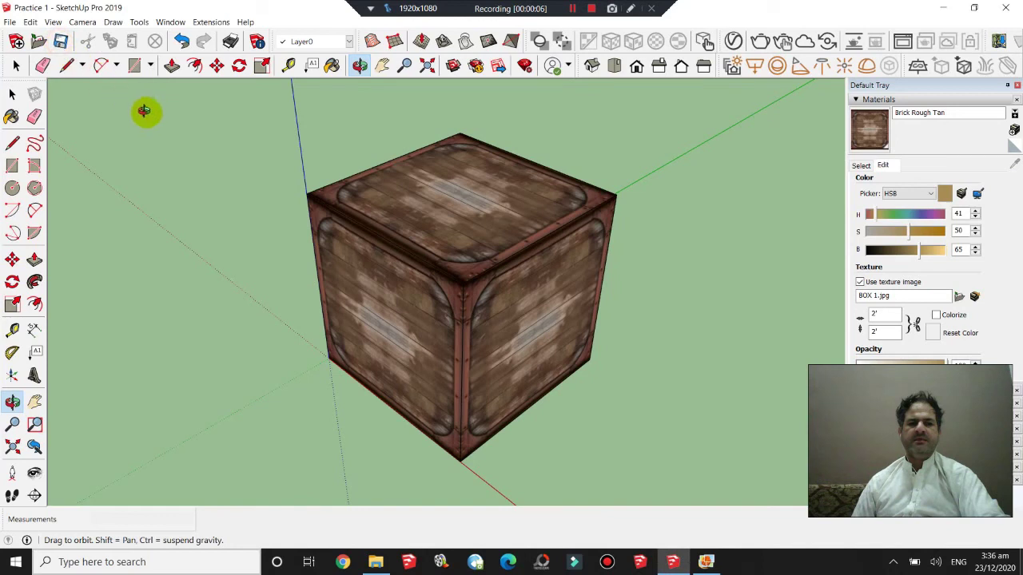